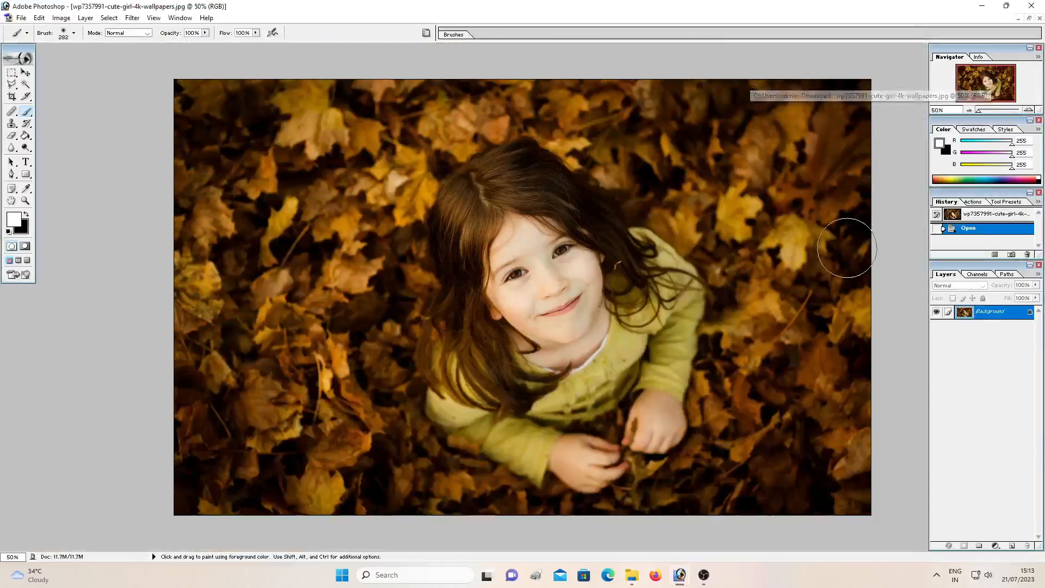
Duplicate the Background layer as Background copy and apply Auto Levels to the copy
{"action": "right_click", "coordinate": [978, 314]}
{"action": "left_click", "coordinate": [966, 345]}
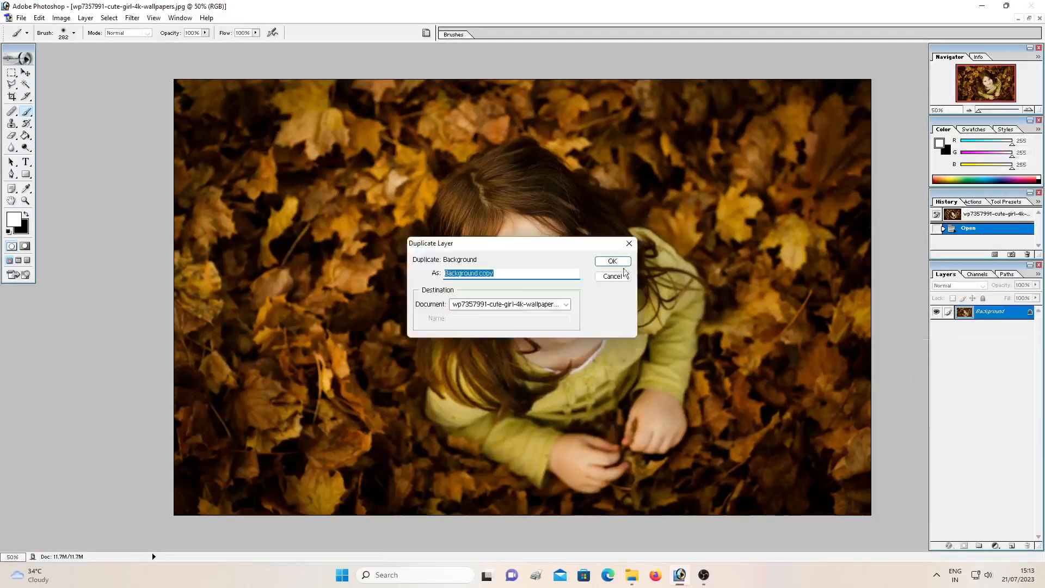
{"action": "left_click", "coordinate": [608, 262]}
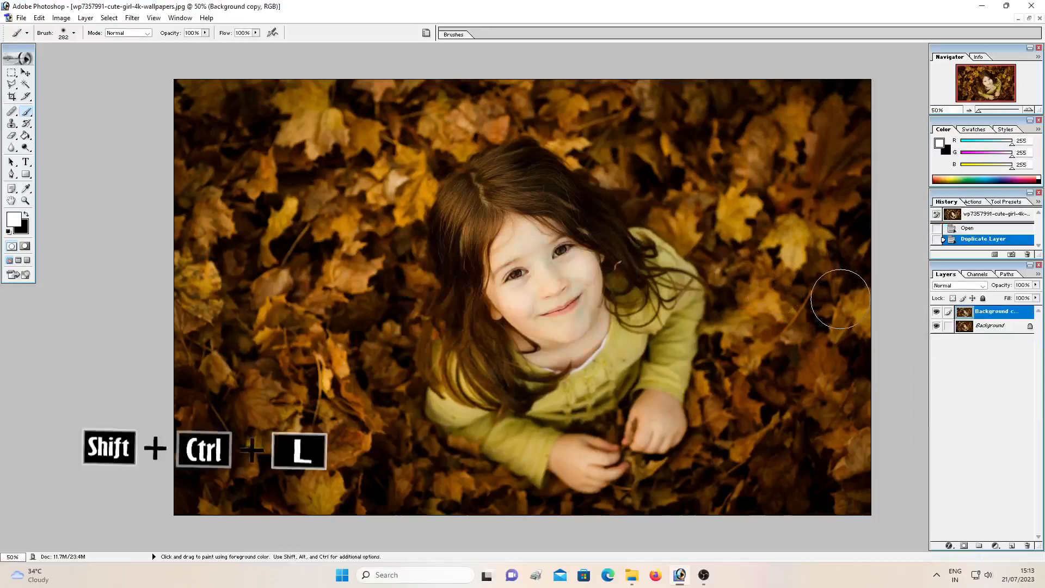
{"action": "key", "text": "ctrl+shift+l"}
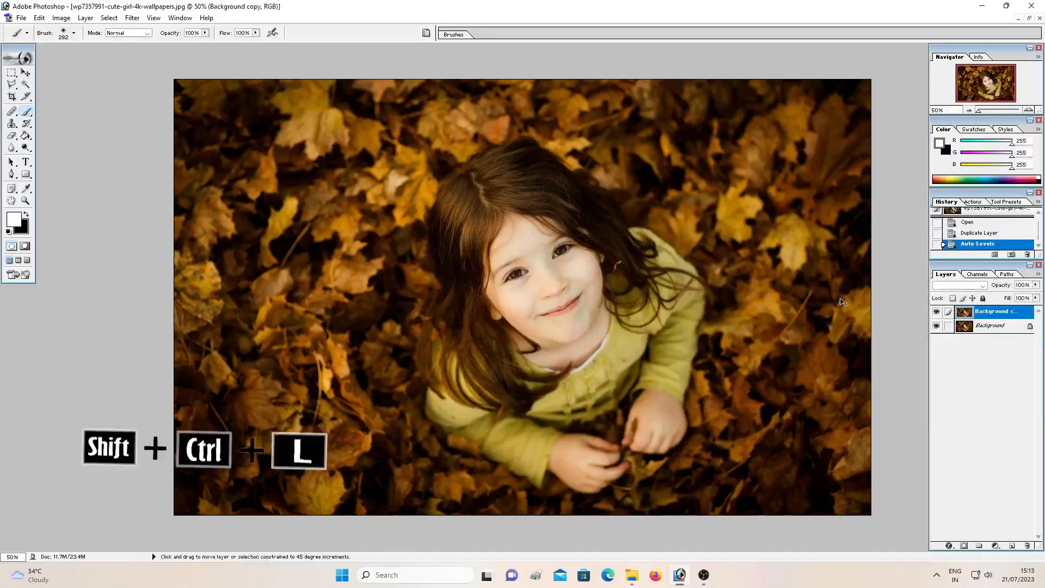
Add a Hue/Saturation adjustment layer with saturation +14 and shift the Master hue positively until the autumn leaves turn green
{"action": "left_click", "coordinate": [994, 545]}
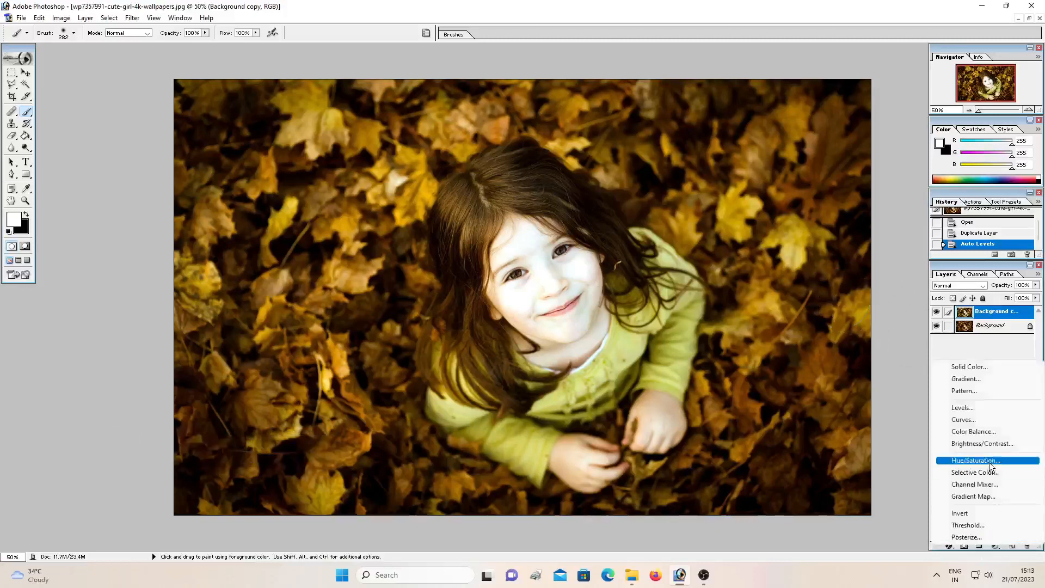
{"action": "left_click", "coordinate": [989, 462]}
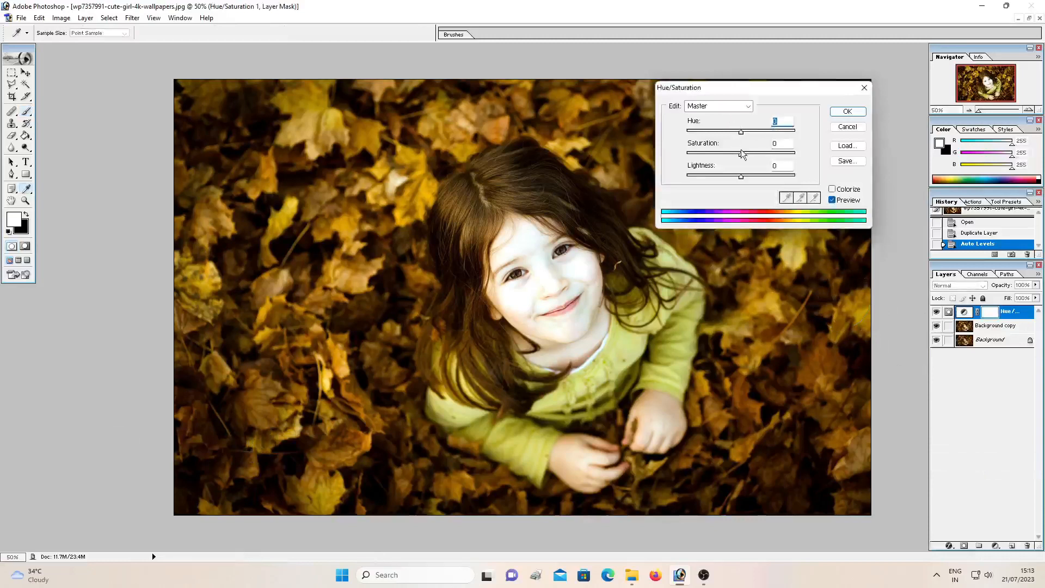
{"action": "left_click_drag", "start_coordinate": [742, 156], "coordinate": [749, 157]}
{"action": "mouse_move", "coordinate": [741, 177]}
{"action": "left_mouse_down"}
{"action": "mouse_move", "coordinate": [752, 176]}
{"action": "mouse_move", "coordinate": [741, 175]}
{"action": "left_mouse_up"}
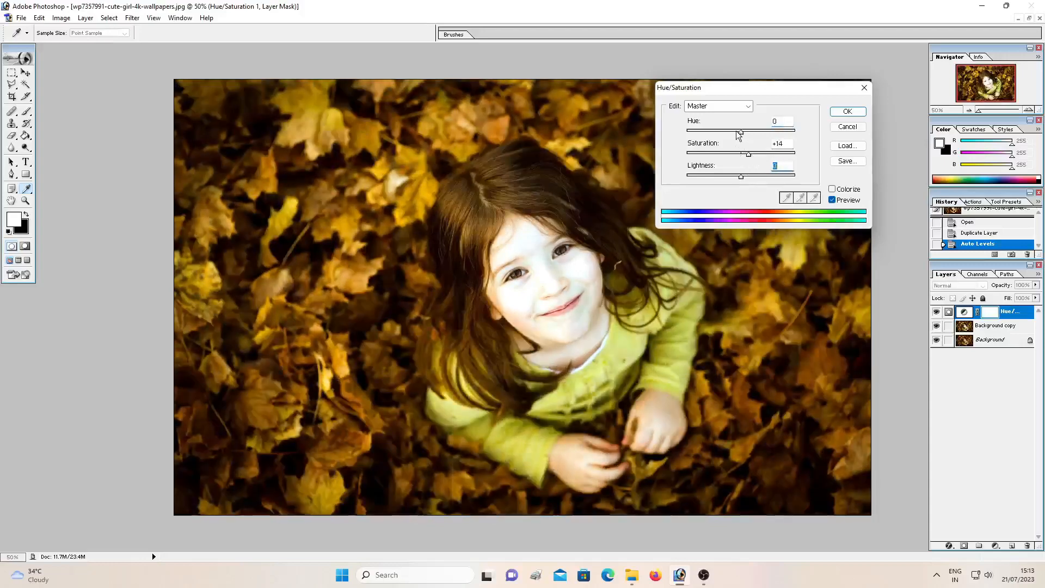
{"action": "left_click_drag", "start_coordinate": [738, 135], "coordinate": [777, 134]}
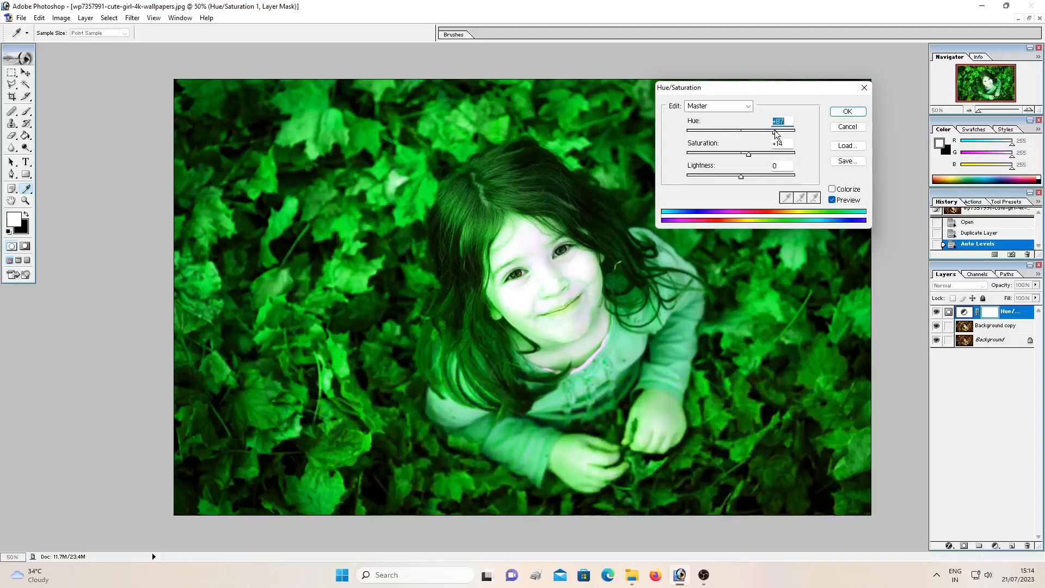
{"action": "left_click", "coordinate": [846, 112]}
Brush black on the adjustment's layer mask over the girl's face, hair, clothes and hands, and merge the layer down
{"action": "key", "text": "b"}
{"action": "key", "text": "x"}
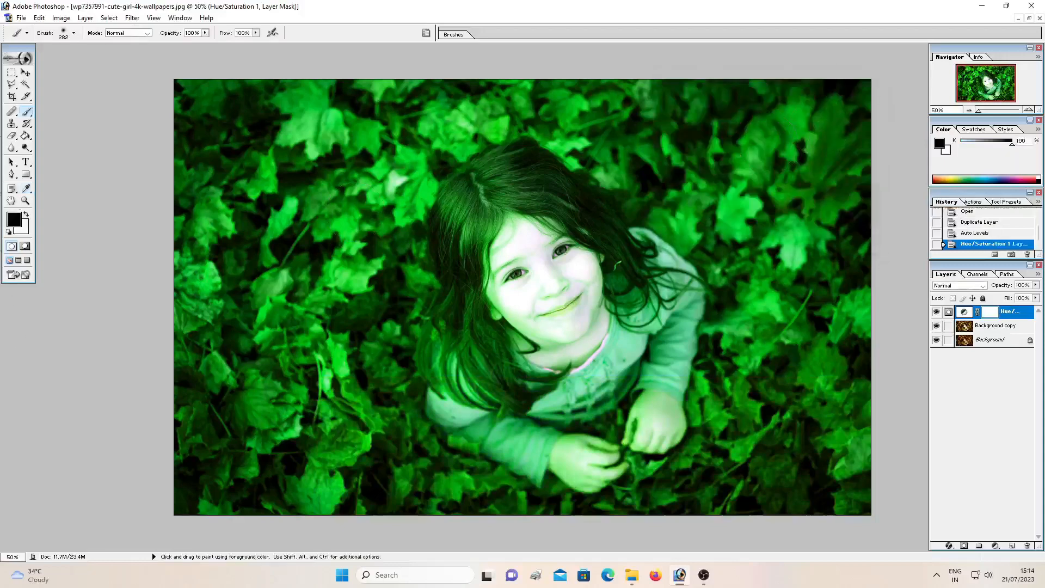
{"action": "mouse_move", "coordinate": [547, 223]}
{"action": "left_mouse_down"}
{"action": "mouse_move", "coordinate": [543, 274]}
{"action": "mouse_move", "coordinate": [515, 229]}
{"action": "mouse_move", "coordinate": [532, 294]}
{"action": "mouse_move", "coordinate": [518, 262]}
{"action": "mouse_move", "coordinate": [539, 298]}
{"action": "mouse_move", "coordinate": [576, 321]}
{"action": "left_mouse_up"}
{"action": "mouse_move", "coordinate": [535, 278]}
{"action": "left_mouse_down"}
{"action": "mouse_move", "coordinate": [512, 207]}
{"action": "mouse_move", "coordinate": [517, 173]}
{"action": "mouse_move", "coordinate": [460, 218]}
{"action": "mouse_move", "coordinate": [485, 306]}
{"action": "mouse_move", "coordinate": [463, 327]}
{"action": "mouse_move", "coordinate": [452, 370]}
{"action": "mouse_move", "coordinate": [512, 381]}
{"action": "mouse_move", "coordinate": [463, 356]}
{"action": "mouse_move", "coordinate": [454, 365]}
{"action": "mouse_move", "coordinate": [479, 392]}
{"action": "mouse_move", "coordinate": [469, 409]}
{"action": "mouse_move", "coordinate": [525, 423]}
{"action": "mouse_move", "coordinate": [536, 456]}
{"action": "mouse_move", "coordinate": [572, 438]}
{"action": "mouse_move", "coordinate": [585, 473]}
{"action": "mouse_move", "coordinate": [607, 444]}
{"action": "mouse_move", "coordinate": [579, 470]}
{"action": "mouse_move", "coordinate": [653, 419]}
{"action": "mouse_move", "coordinate": [658, 275]}
{"action": "mouse_move", "coordinate": [650, 288]}
{"action": "left_mouse_up"}
{"action": "key", "text": "ctrl+plus"}
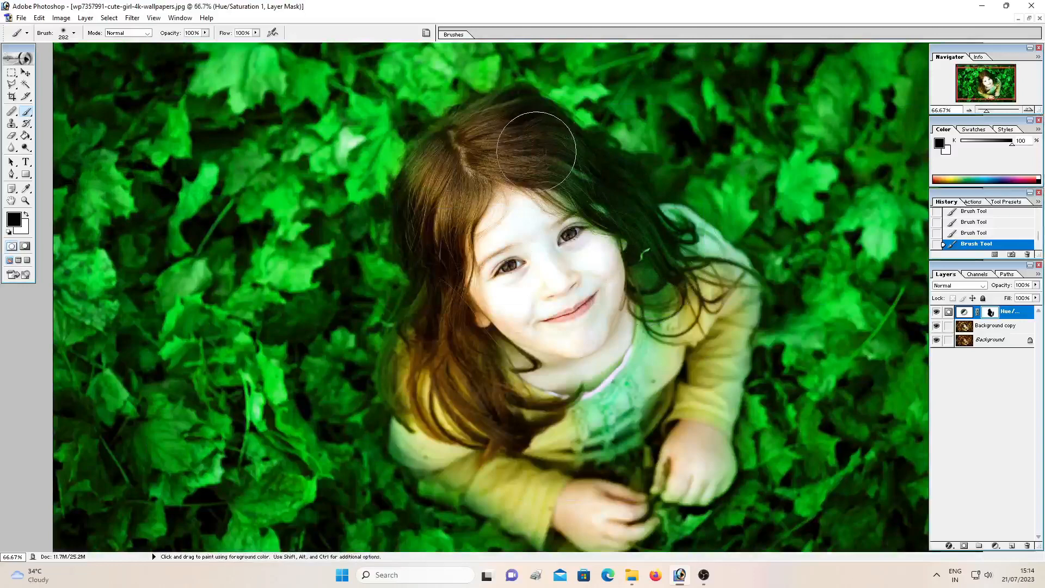
{"action": "mouse_move", "coordinate": [597, 193]}
{"action": "left_mouse_down"}
{"action": "mouse_move", "coordinate": [621, 224]}
{"action": "mouse_move", "coordinate": [614, 215]}
{"action": "mouse_move", "coordinate": [634, 273]}
{"action": "mouse_move", "coordinate": [658, 272]}
{"action": "mouse_move", "coordinate": [682, 241]}
{"action": "mouse_move", "coordinate": [697, 278]}
{"action": "mouse_move", "coordinate": [672, 272]}
{"action": "mouse_move", "coordinate": [684, 267]}
{"action": "mouse_move", "coordinate": [687, 318]}
{"action": "mouse_move", "coordinate": [712, 321]}
{"action": "mouse_move", "coordinate": [648, 340]}
{"action": "mouse_move", "coordinate": [612, 387]}
{"action": "mouse_move", "coordinate": [571, 376]}
{"action": "mouse_move", "coordinate": [614, 441]}
{"action": "mouse_move", "coordinate": [656, 433]}
{"action": "mouse_move", "coordinate": [669, 473]}
{"action": "mouse_move", "coordinate": [650, 465]}
{"action": "mouse_move", "coordinate": [606, 508]}
{"action": "mouse_move", "coordinate": [576, 511]}
{"action": "mouse_move", "coordinate": [454, 469]}
{"action": "mouse_move", "coordinate": [436, 443]}
{"action": "mouse_move", "coordinate": [444, 404]}
{"action": "mouse_move", "coordinate": [579, 333]}
{"action": "mouse_move", "coordinate": [516, 254]}
{"action": "mouse_move", "coordinate": [478, 145]}
{"action": "mouse_move", "coordinate": [591, 283]}
{"action": "mouse_move", "coordinate": [671, 249]}
{"action": "mouse_move", "coordinate": [630, 286]}
{"action": "left_mouse_up"}
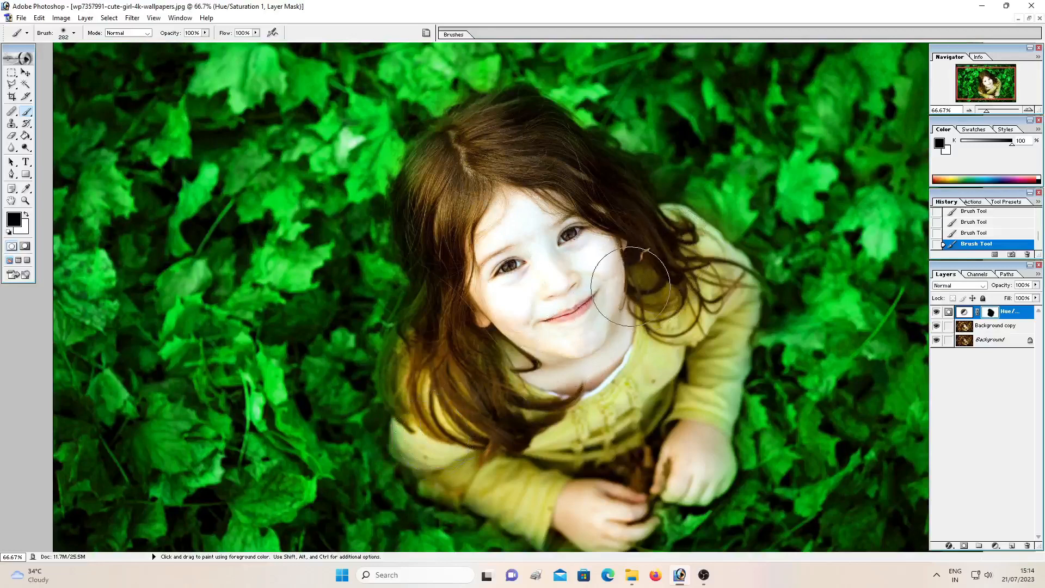
{"action": "key", "text": "ctrl"}
{"action": "key", "text": "ctrl+minus"}
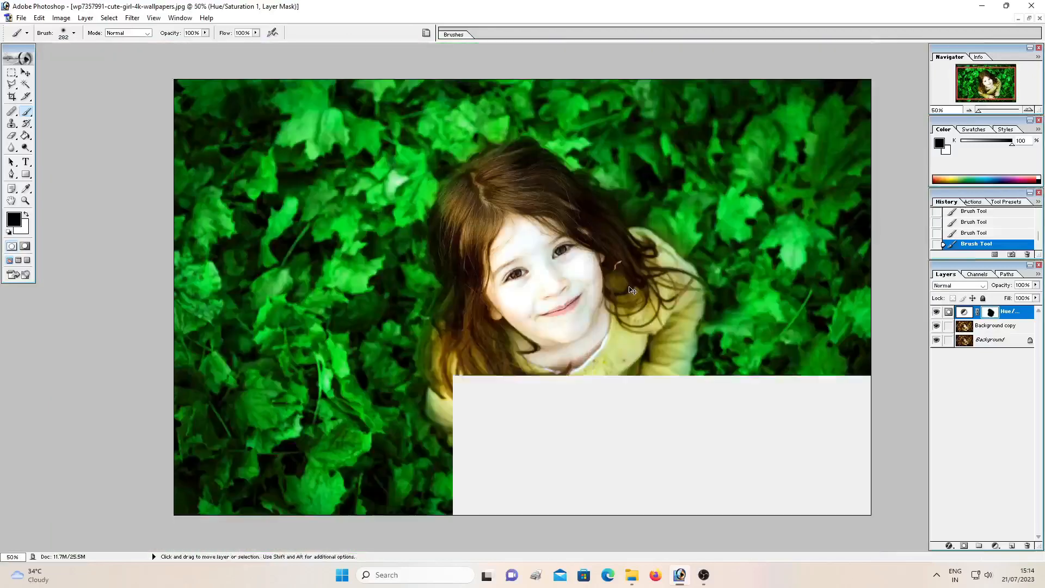
{"action": "key", "text": "ctrl+minus"}
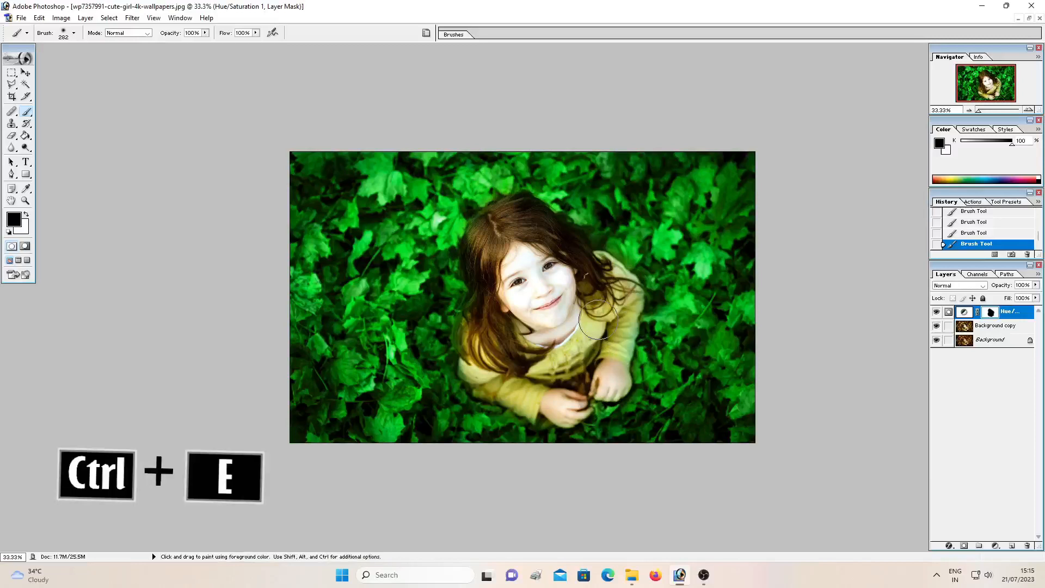
{"action": "key", "text": "ctrl"}
{"action": "key", "text": "ctrl+e"}
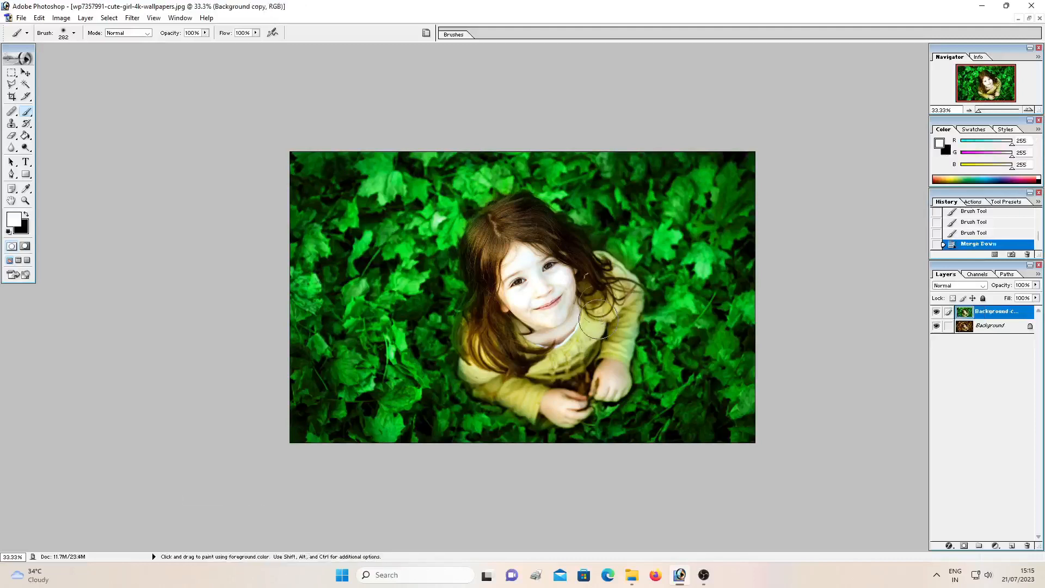
Add another Hue/Saturation adjustment layer above the background copy and set the Master saturation to +10
{"action": "key", "text": "ctrl+plus"}
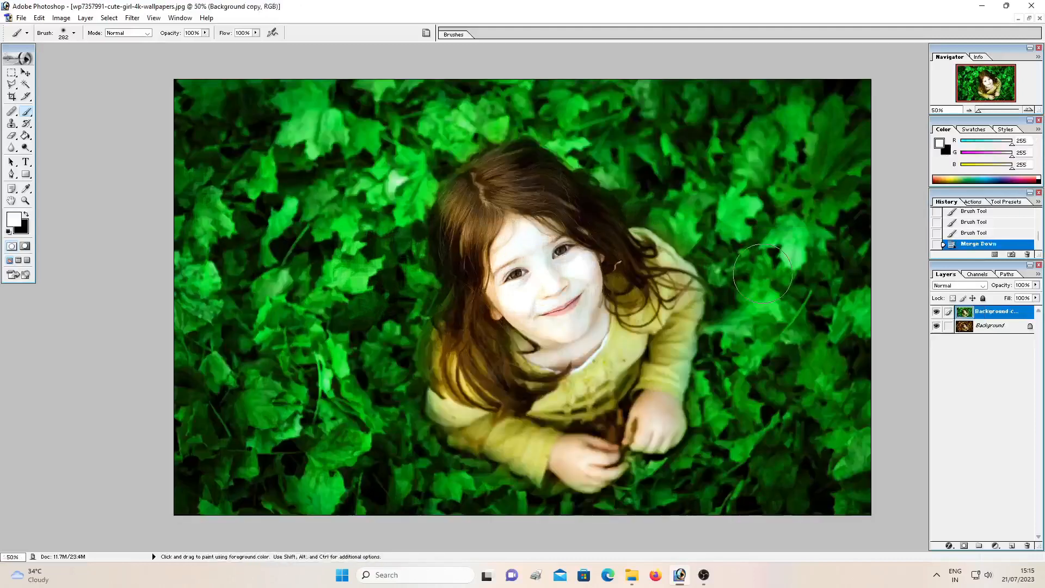
{"action": "left_click", "coordinate": [995, 546]}
{"action": "left_click", "coordinate": [982, 459]}
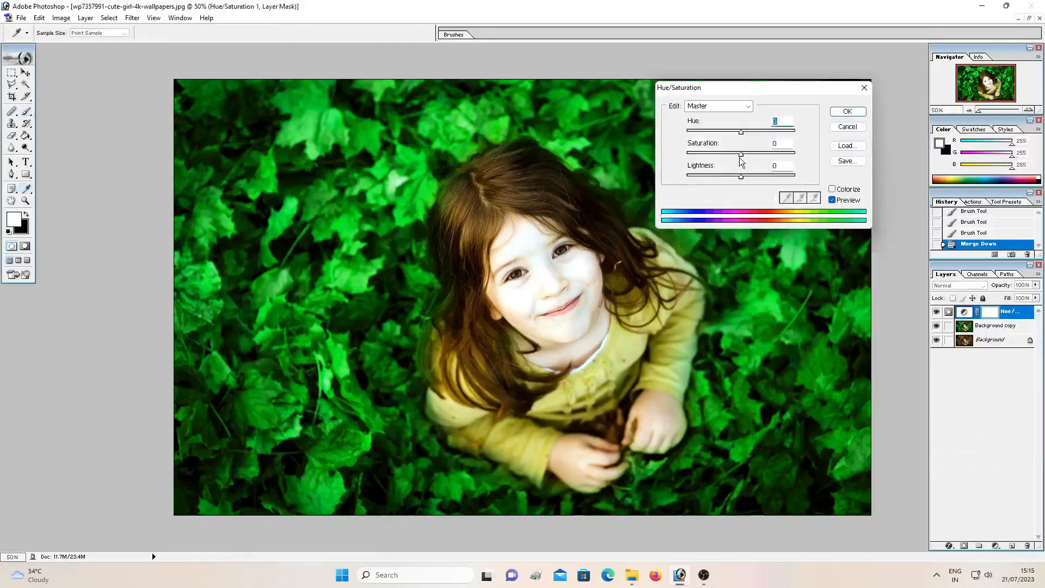
{"action": "left_click_drag", "start_coordinate": [745, 155], "coordinate": [753, 153]}
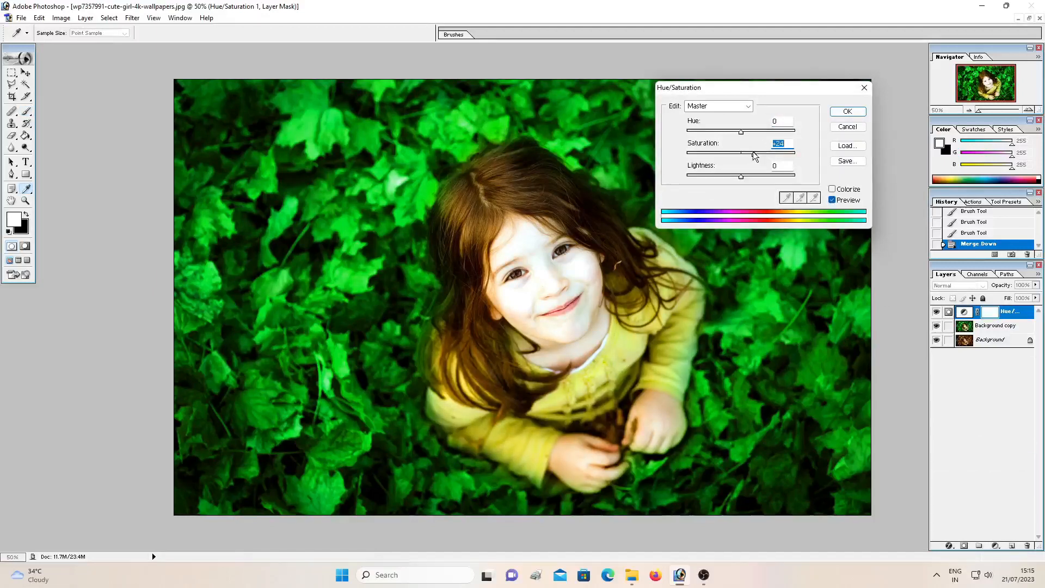
{"action": "left_click_drag", "start_coordinate": [748, 157], "coordinate": [753, 159]}
{"action": "left_click", "coordinate": [727, 111]}
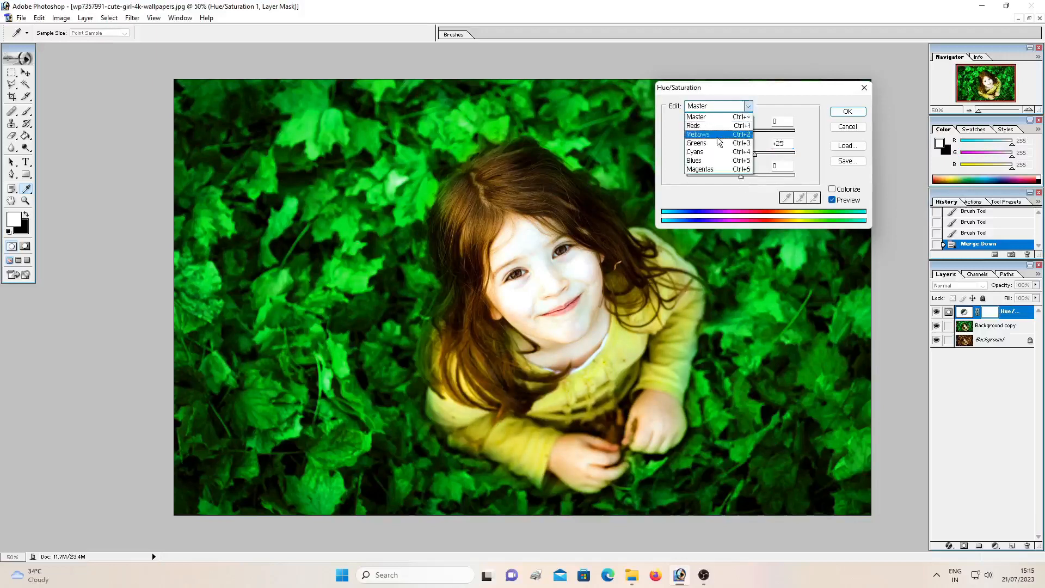
{"action": "left_click", "coordinate": [766, 103]}
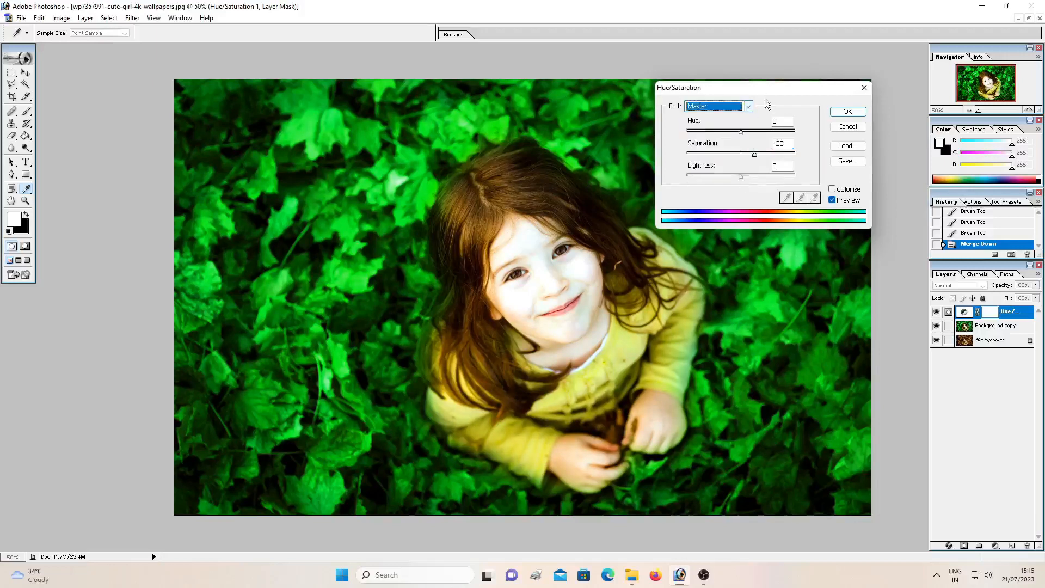
{"action": "left_click_drag", "start_coordinate": [756, 154], "coordinate": [744, 155]}
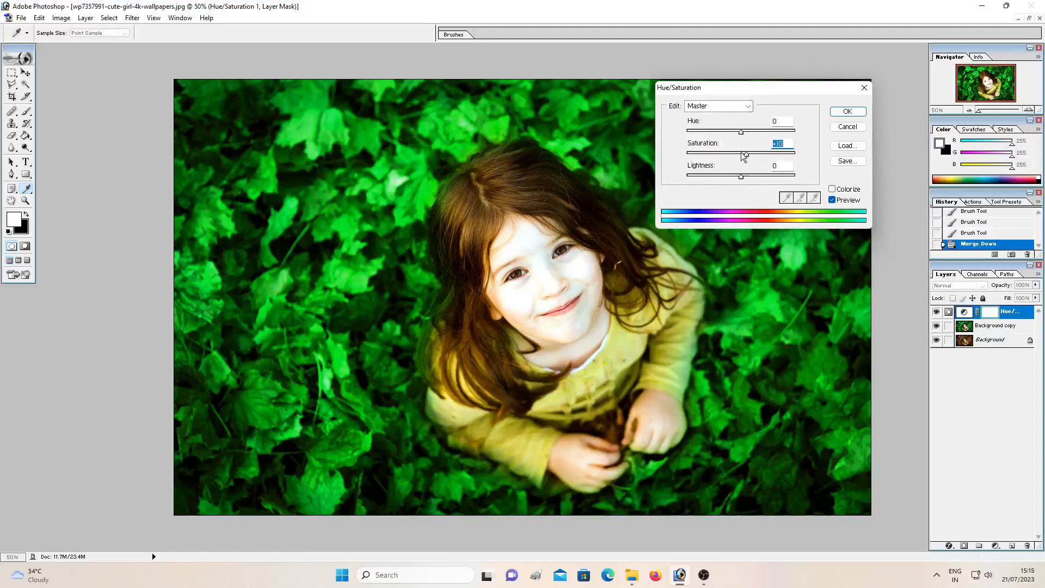
Set the Greens saturation to +14 in the Hue/Saturation adjustment and merge that layer down into the background copy
{"action": "left_click", "coordinate": [732, 107]}
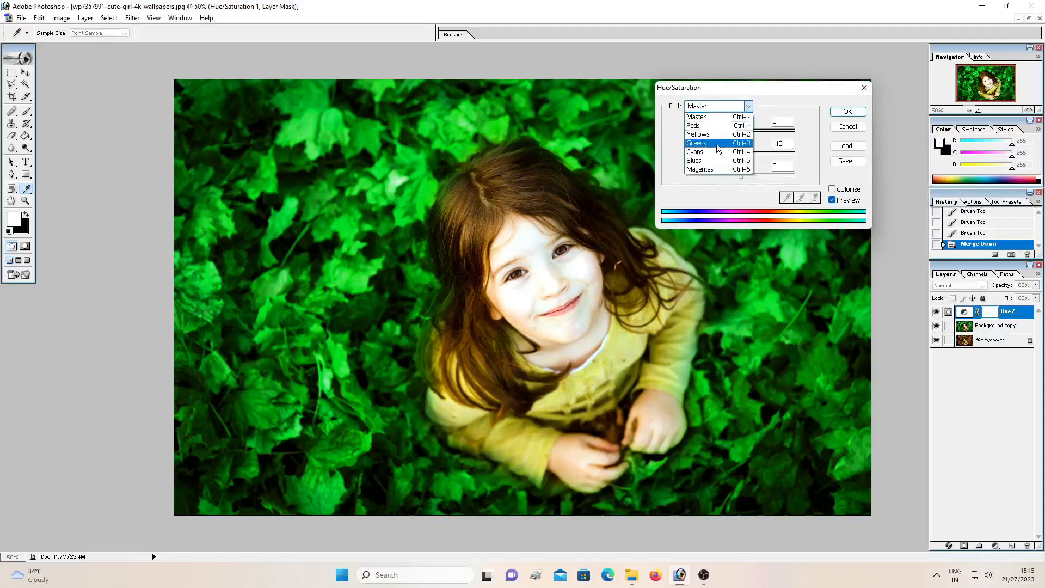
{"action": "left_click", "coordinate": [715, 145]}
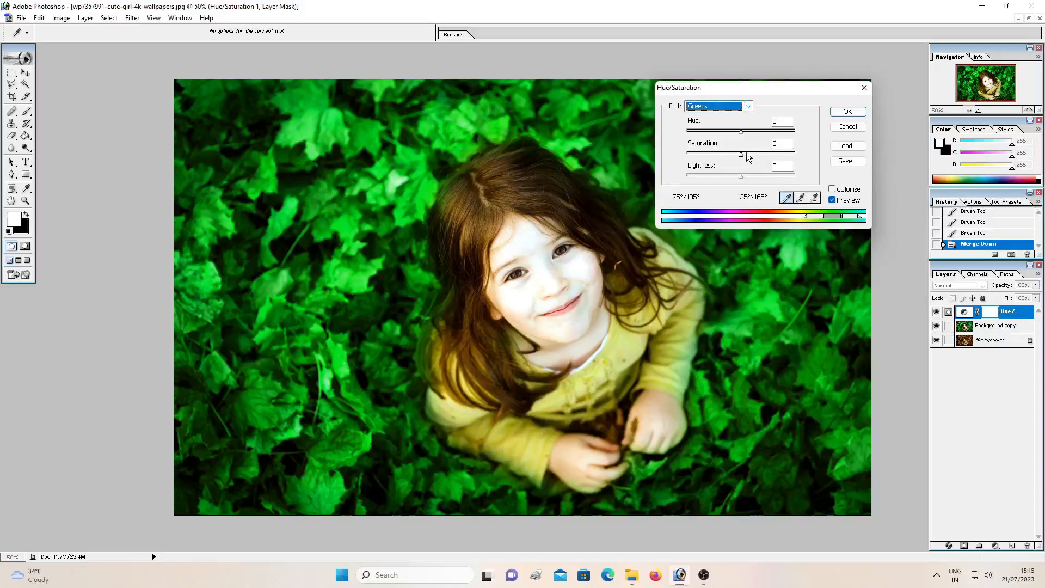
{"action": "left_click_drag", "start_coordinate": [748, 156], "coordinate": [756, 159]}
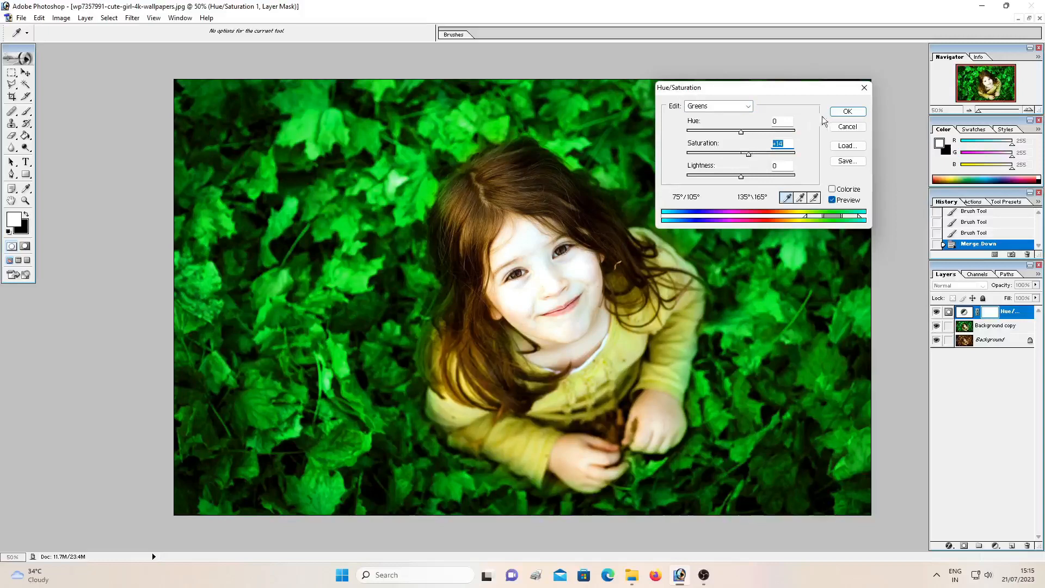
{"action": "left_click", "coordinate": [847, 116]}
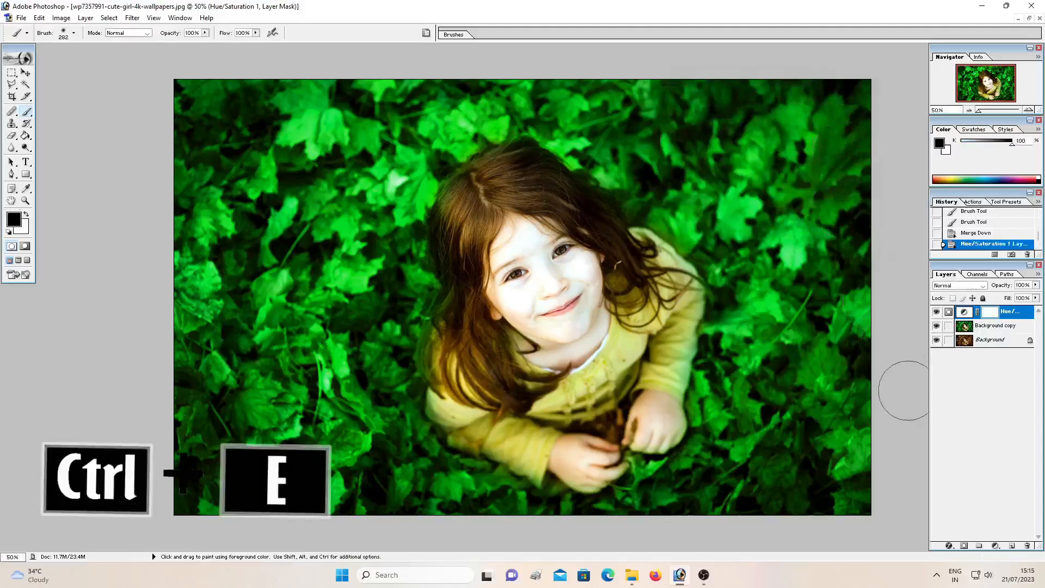
{"action": "key", "text": "ctrl"}
{"action": "key", "text": "ctrl+e"}
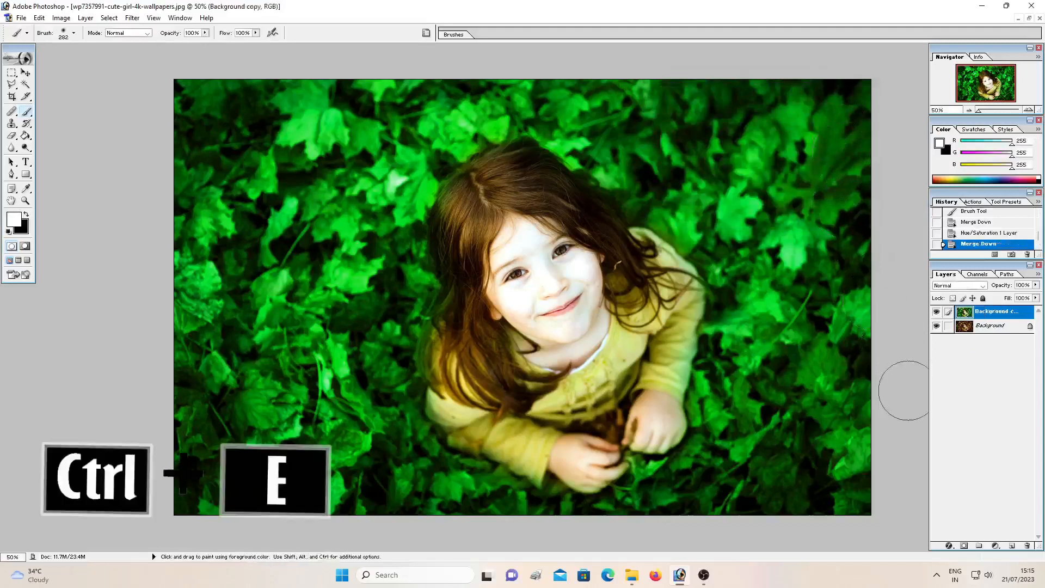
{"action": "left_click", "coordinate": [995, 546]}
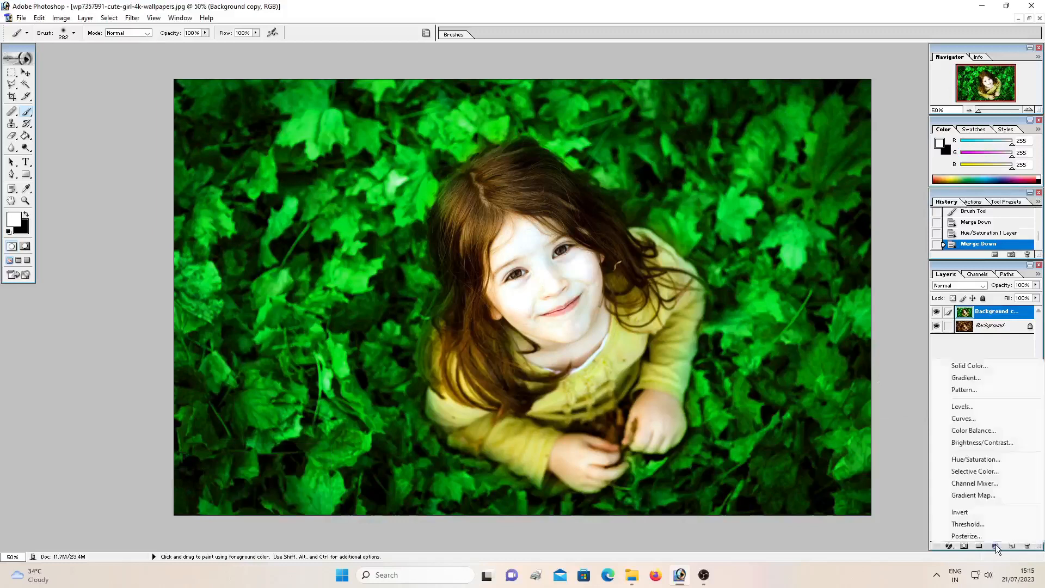
{"action": "left_click", "coordinate": [980, 459]}
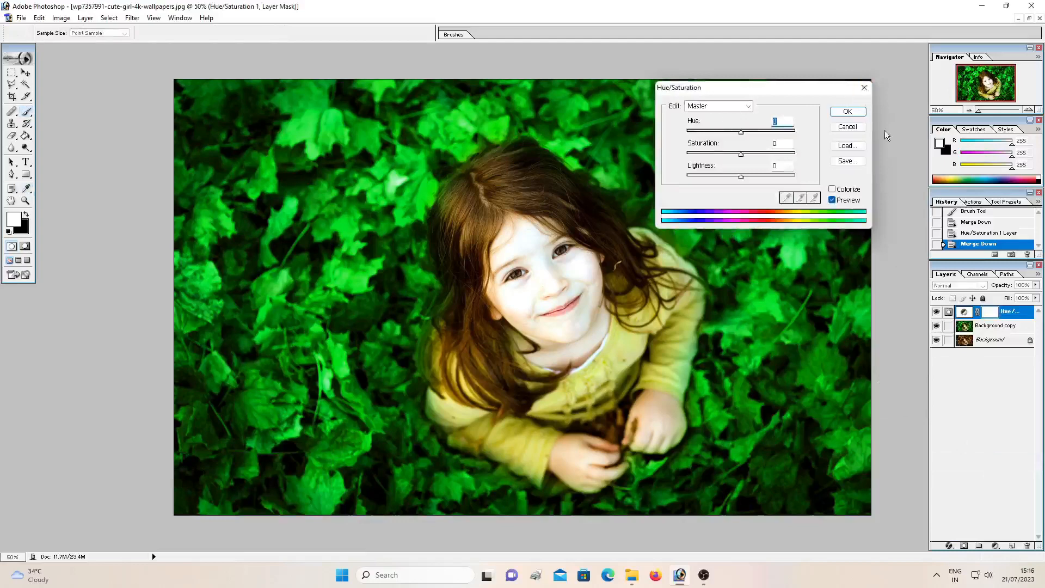
{"action": "left_click", "coordinate": [864, 87]}
Add a Selective Color adjustment layer and slightly increase the Black amount for the Blacks, using the Relative method
{"action": "left_click", "coordinate": [997, 546]}
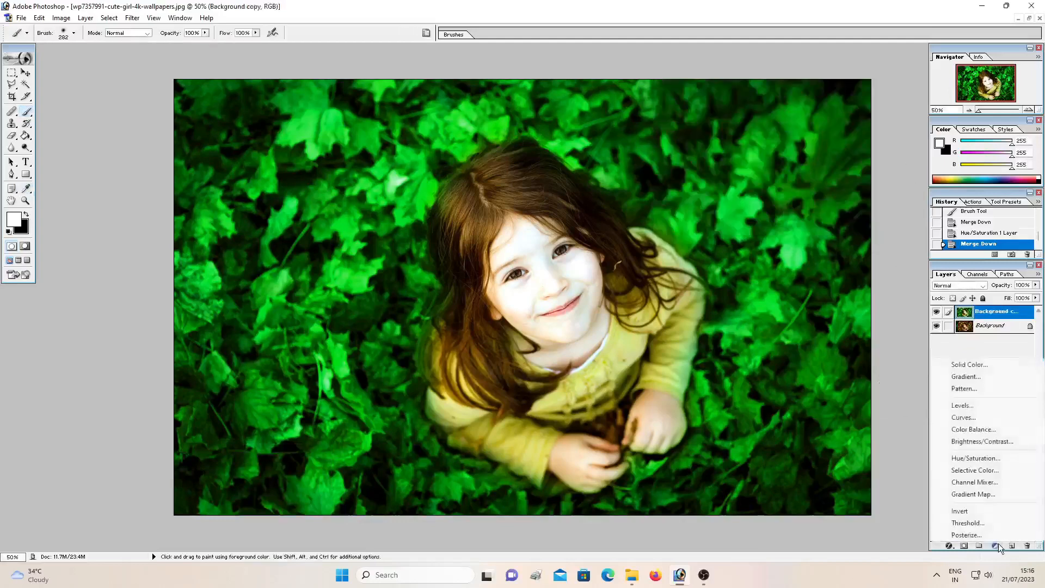
{"action": "left_click", "coordinate": [986, 472]}
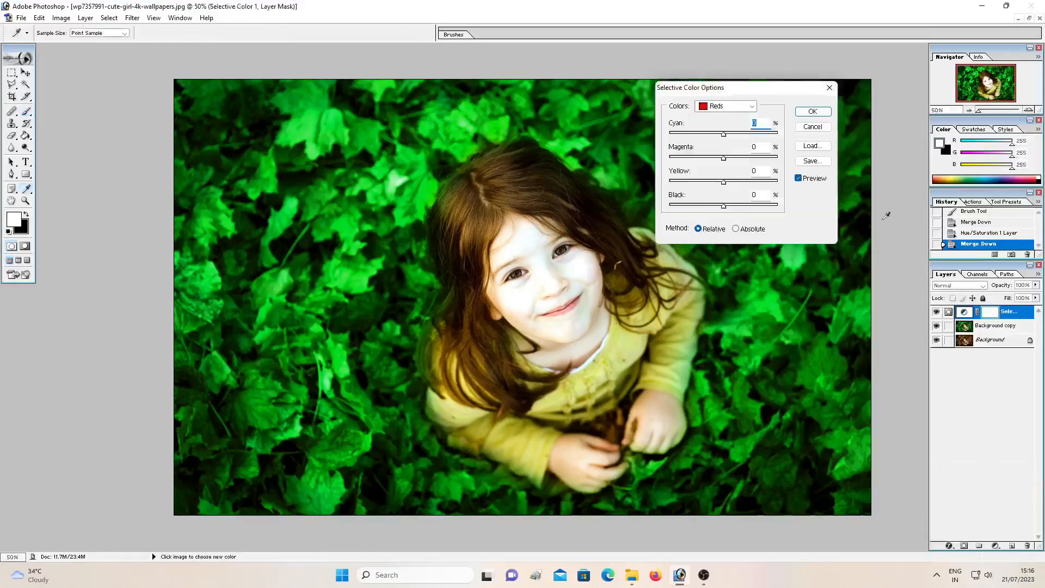
{"action": "left_click", "coordinate": [715, 106]}
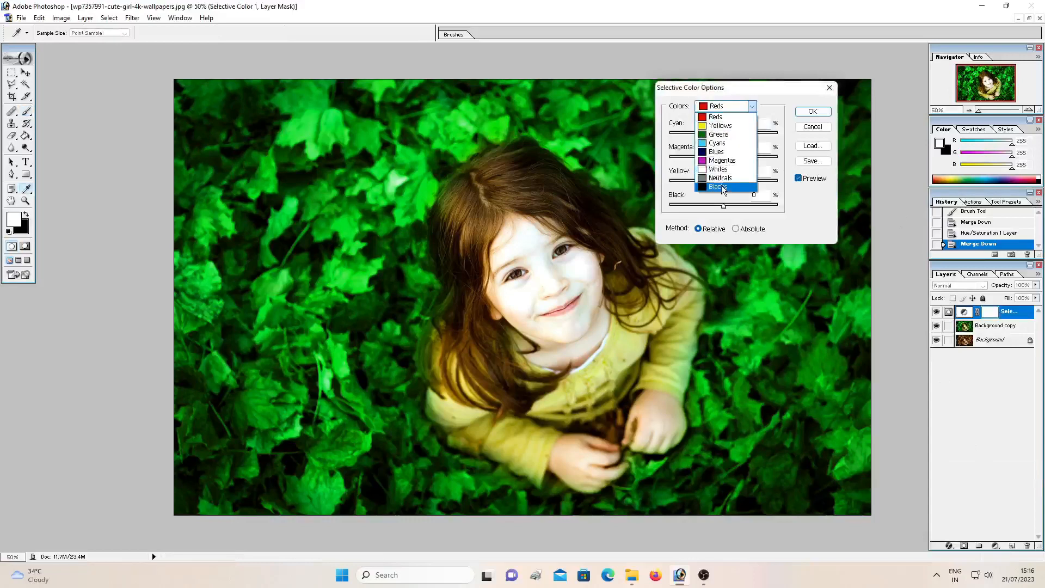
{"action": "left_click", "coordinate": [722, 188]}
{"action": "left_click_drag", "start_coordinate": [748, 93], "coordinate": [865, 45]}
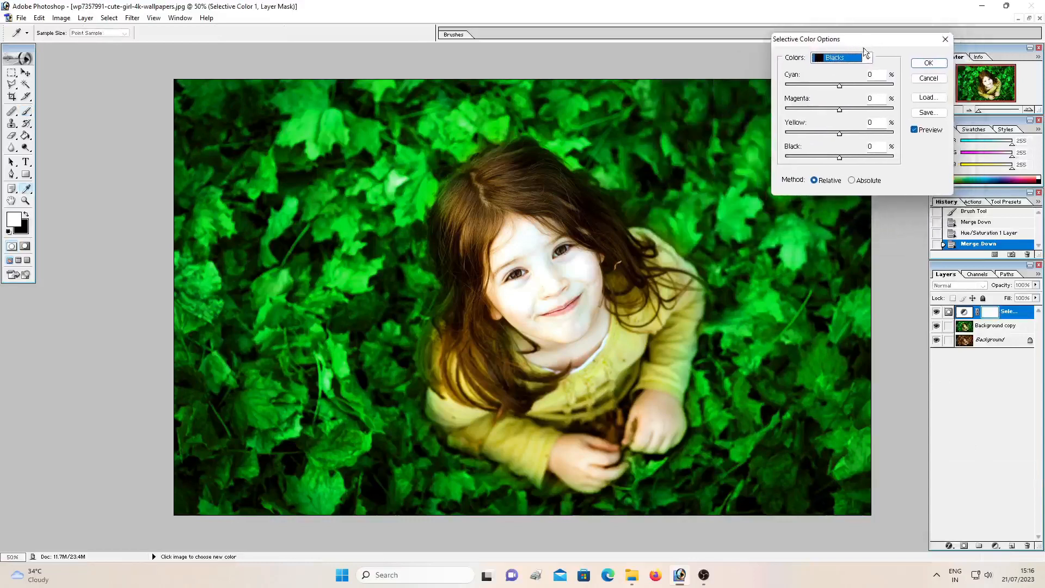
{"action": "left_click", "coordinate": [847, 159]}
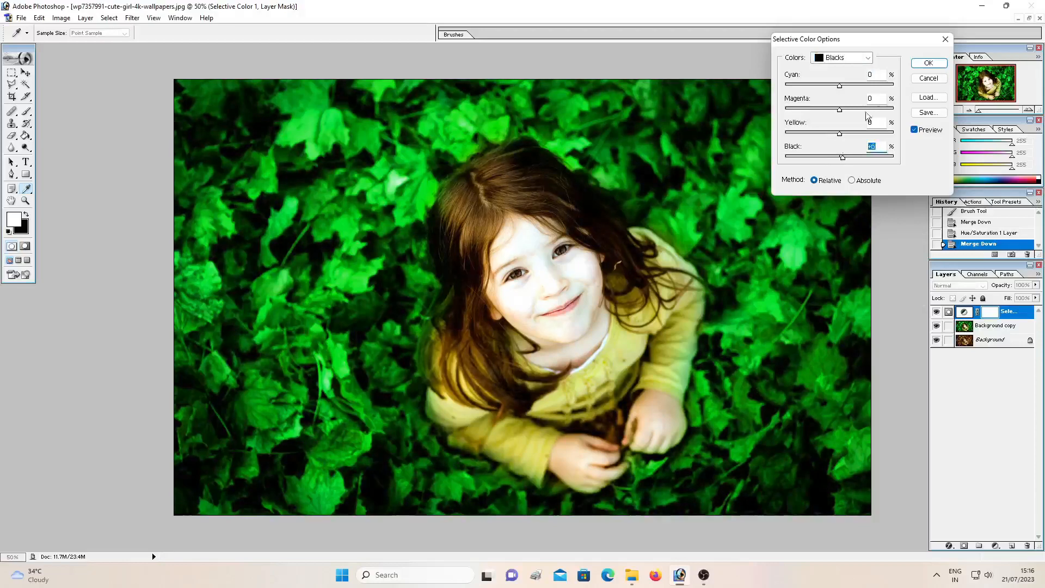
{"action": "left_click", "coordinate": [924, 64]}
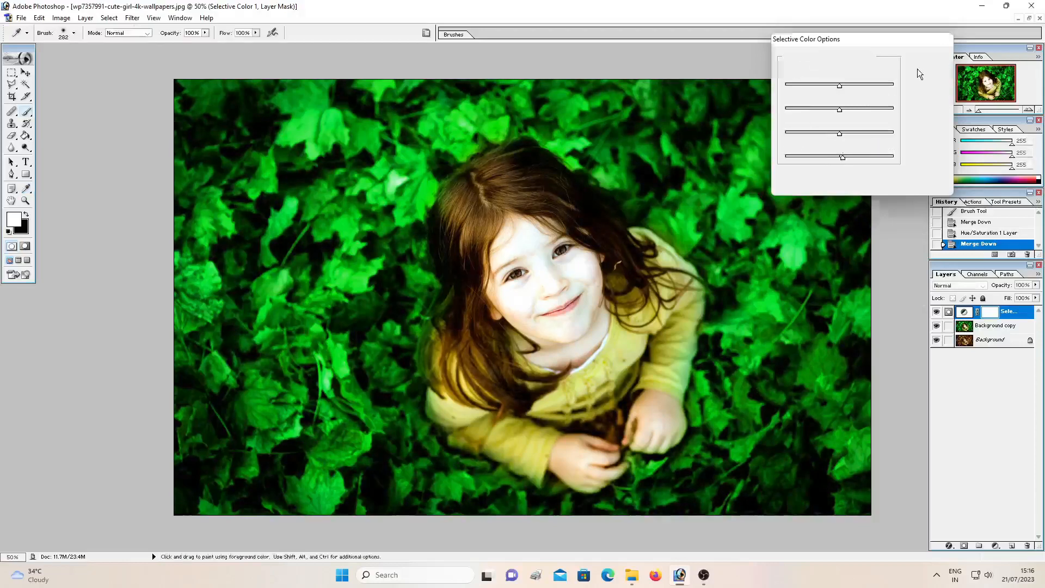
Merge the Selective Color layer into the background copy, and merge the copy down into the Background layer
{"action": "key", "text": "ctrl+e"}
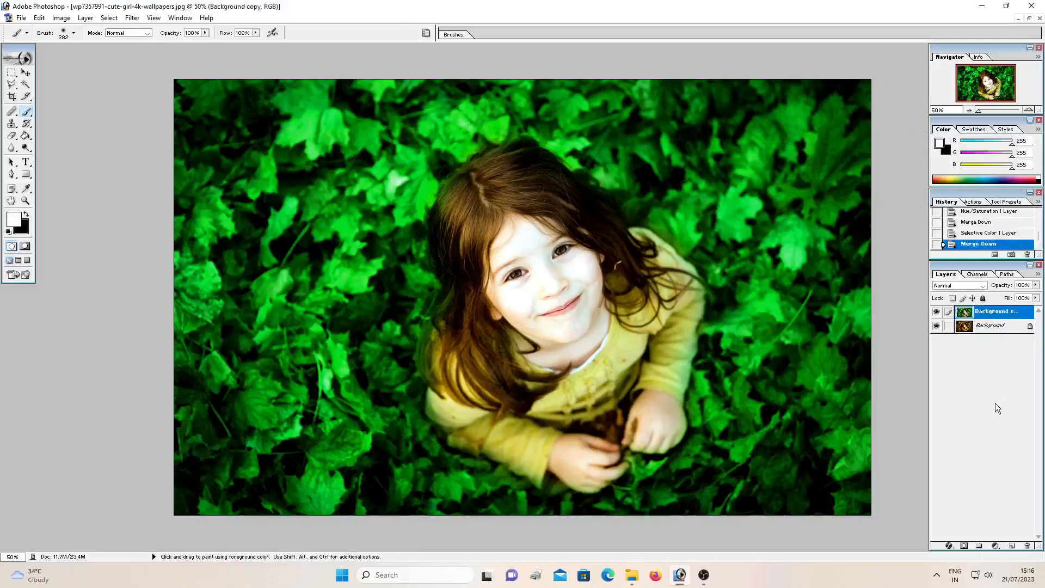
{"action": "key", "text": "ctrl+e"}
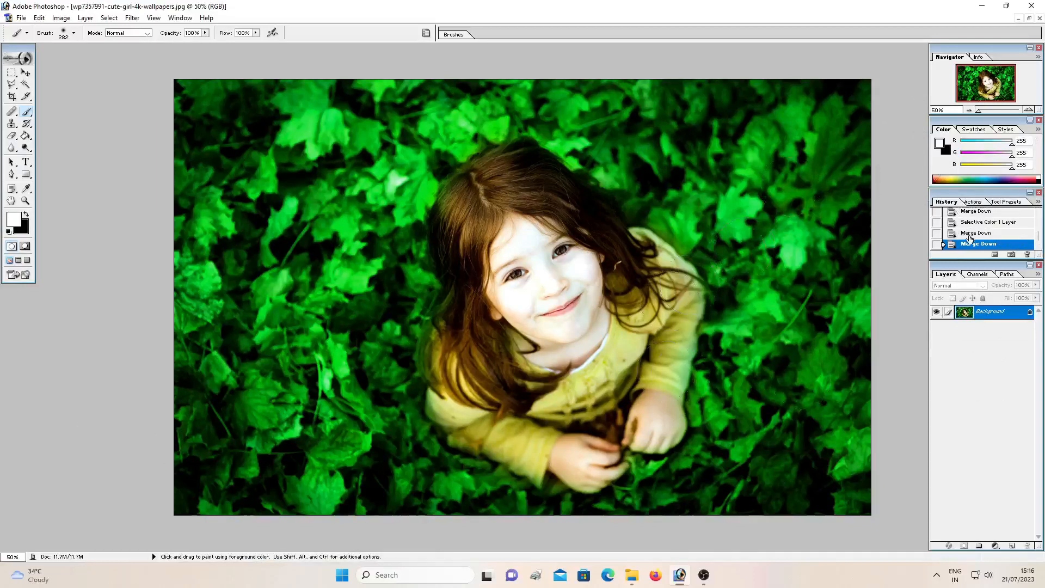
{"action": "scroll", "coordinate": [969, 237], "scroll_direction": "up", "scroll_amount": 10}
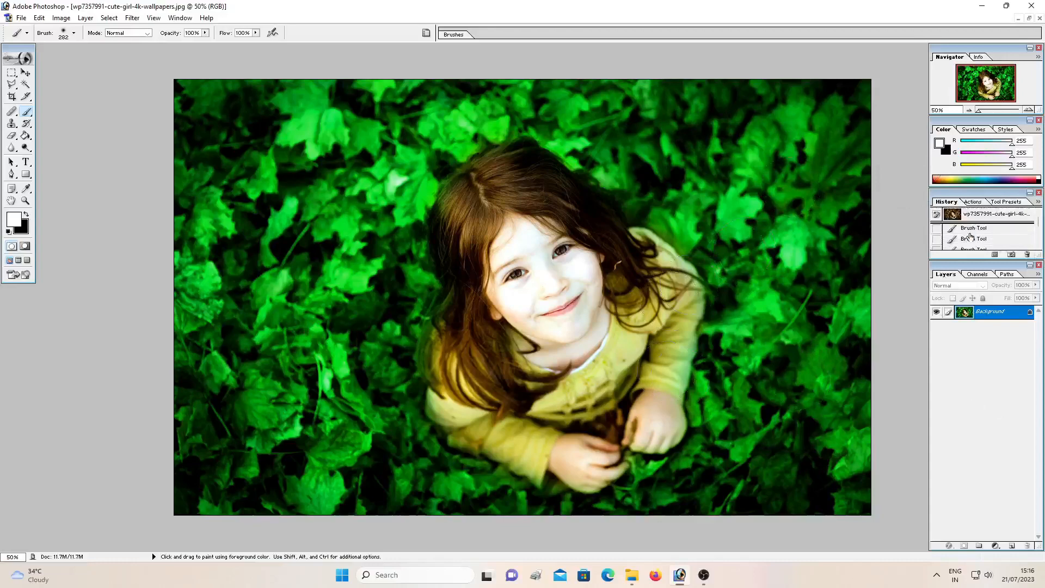
Compare the original photo with the edited result by switching between the opening snapshot and the last Merge Down history state, ending on the edited version
{"action": "left_click", "coordinate": [969, 214]}
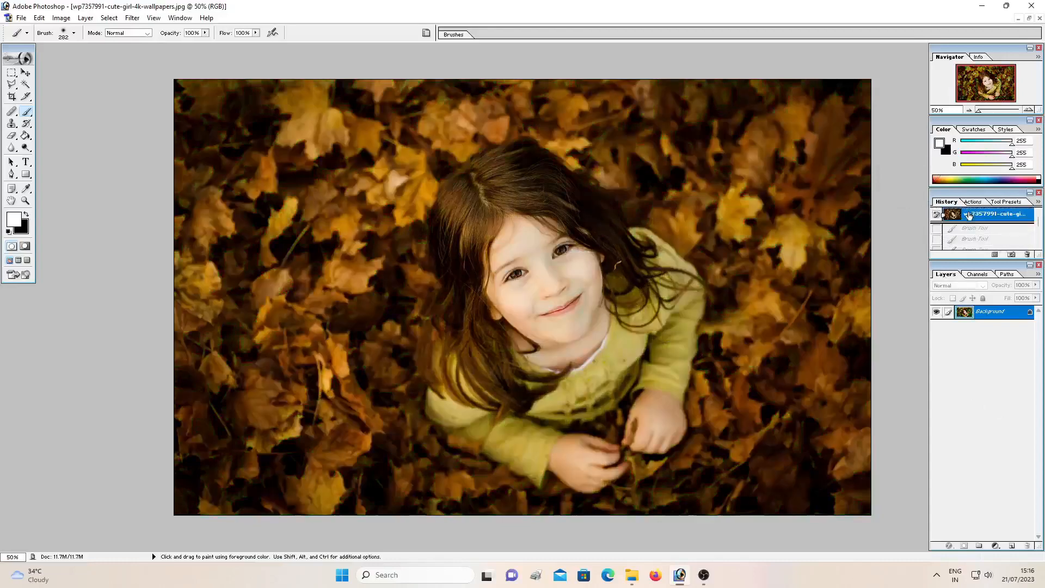
{"action": "scroll", "coordinate": [975, 239], "scroll_direction": "down", "scroll_amount": 10}
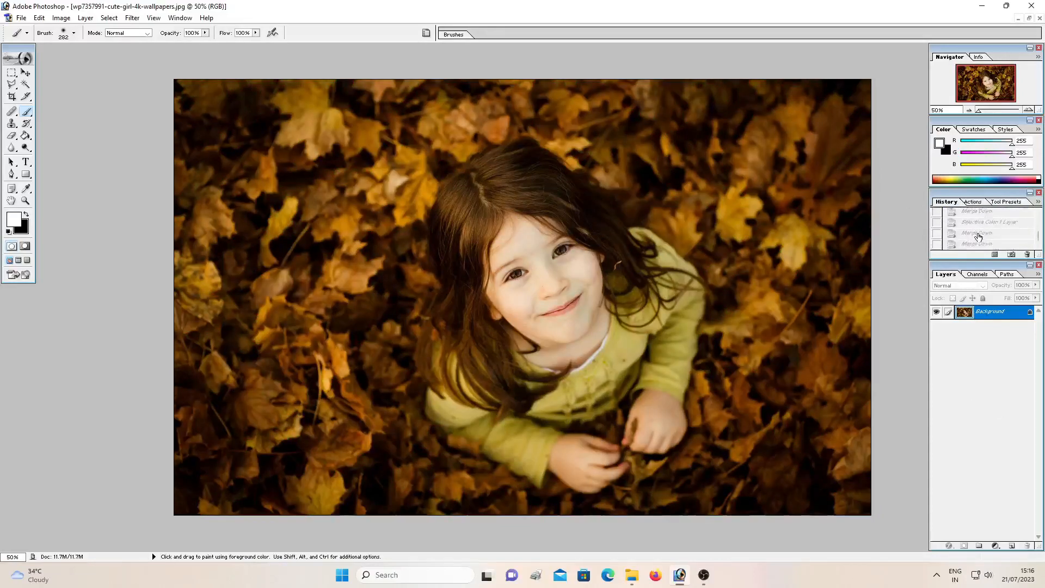
{"action": "left_click", "coordinate": [974, 244]}
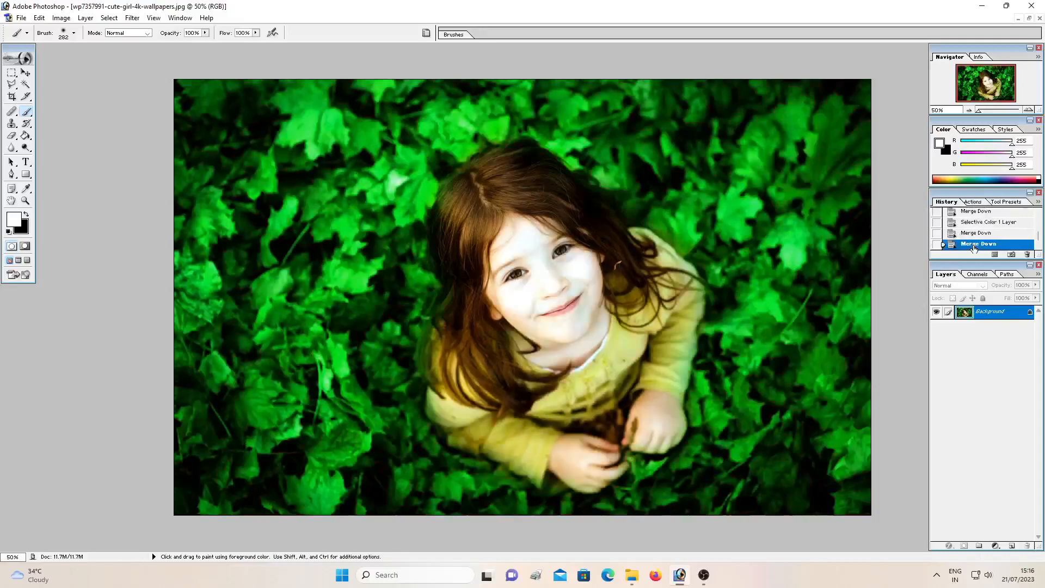
{"action": "scroll", "coordinate": [973, 248], "scroll_direction": "up", "scroll_amount": 10}
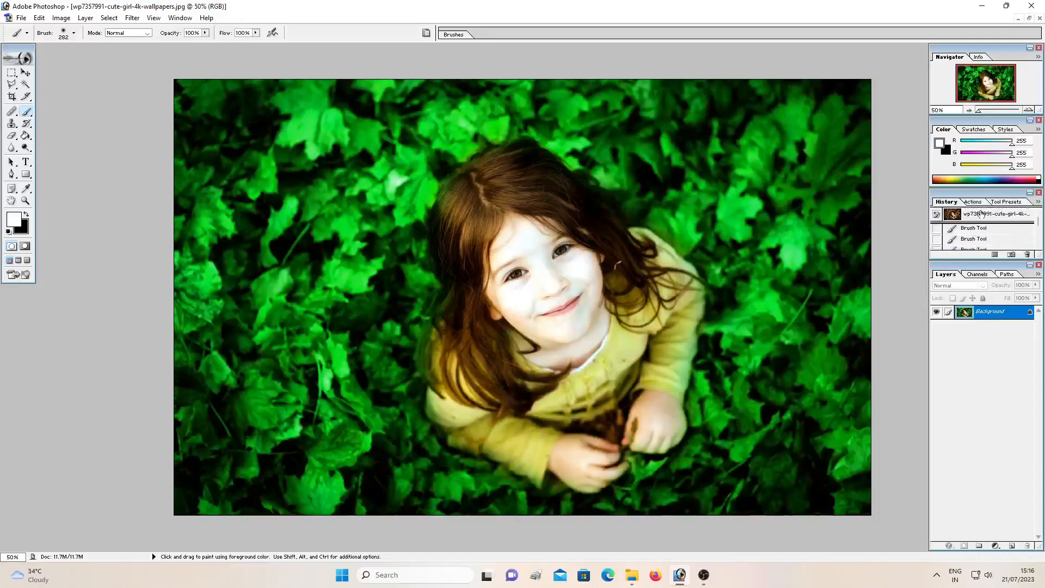
{"action": "left_click", "coordinate": [981, 213]}
{"action": "scroll", "coordinate": [980, 228], "scroll_direction": "down", "scroll_amount": 5}
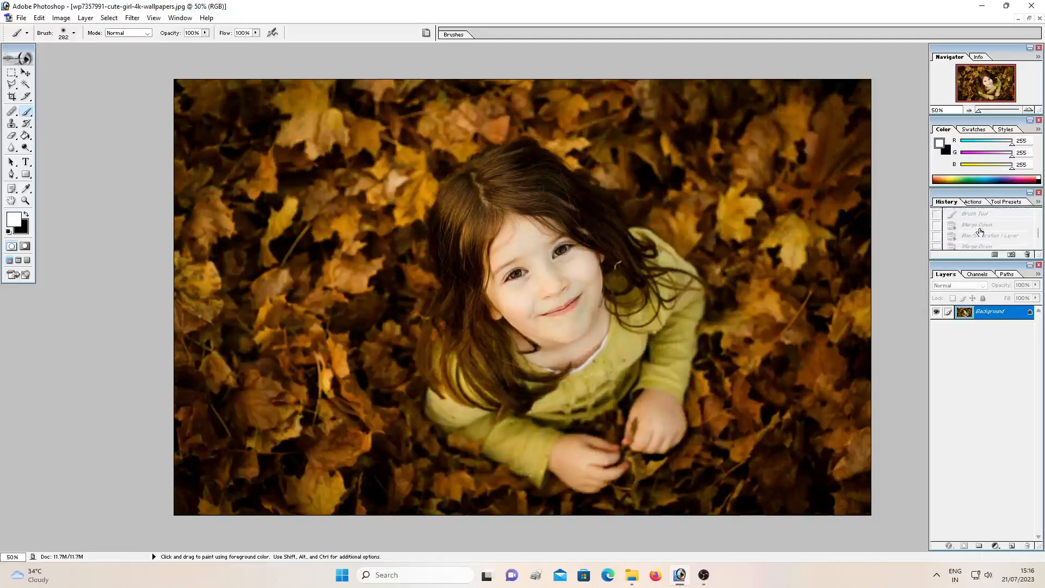
{"action": "scroll", "coordinate": [980, 231], "scroll_direction": "down", "scroll_amount": 2}
{"action": "left_click", "coordinate": [978, 245]}
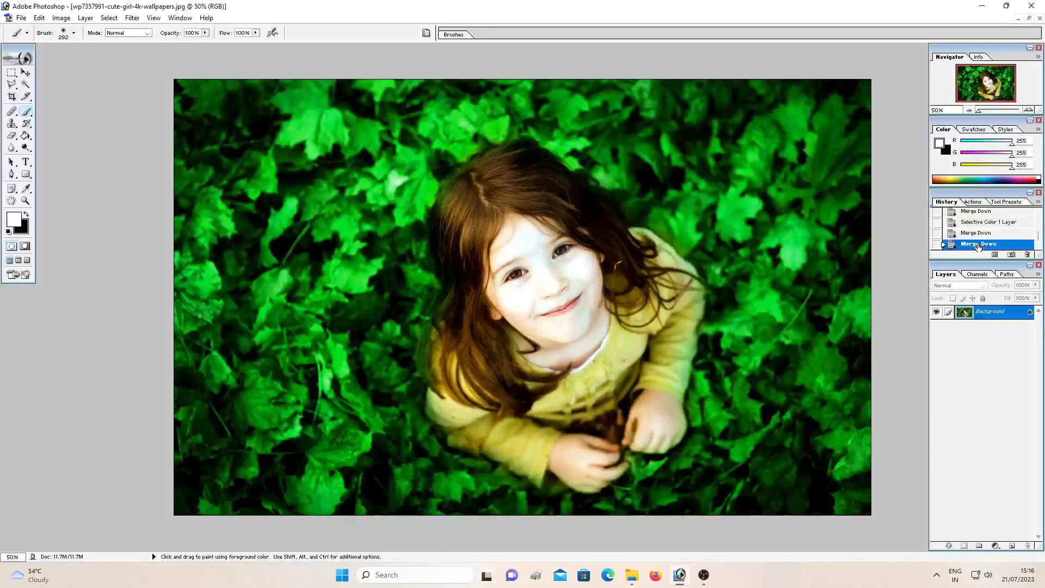
{"action": "scroll", "coordinate": [978, 246], "scroll_direction": "up", "scroll_amount": 10}
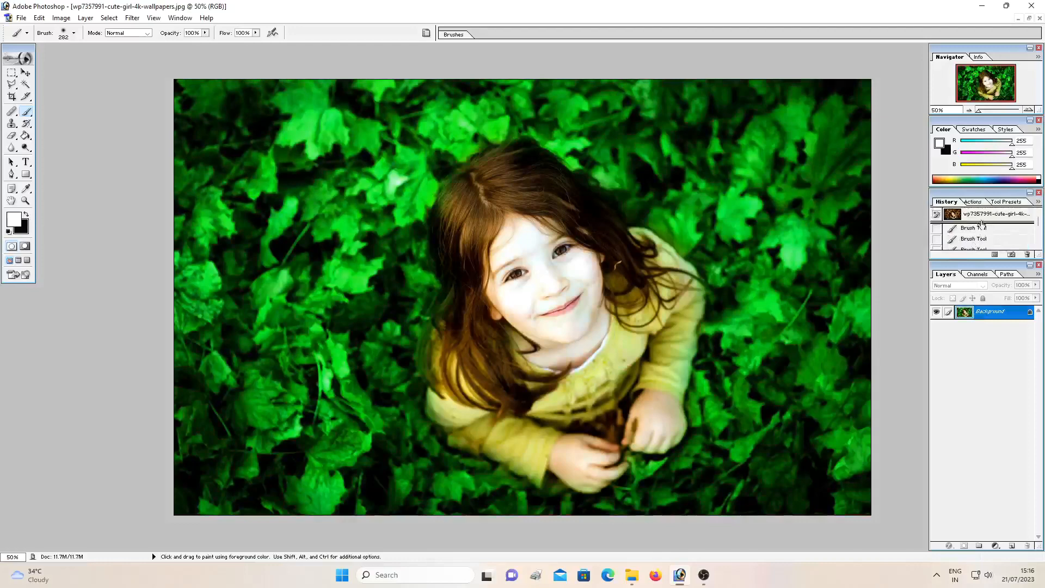
{"action": "left_click", "coordinate": [980, 215]}
{"action": "scroll", "coordinate": [976, 241], "scroll_direction": "down", "scroll_amount": 10}
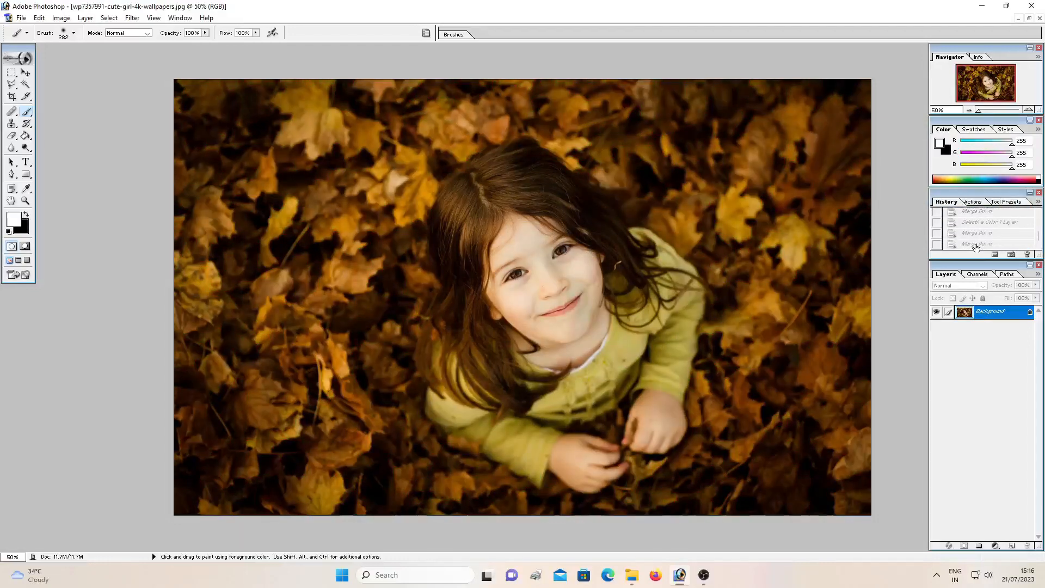
{"action": "left_click", "coordinate": [975, 244]}
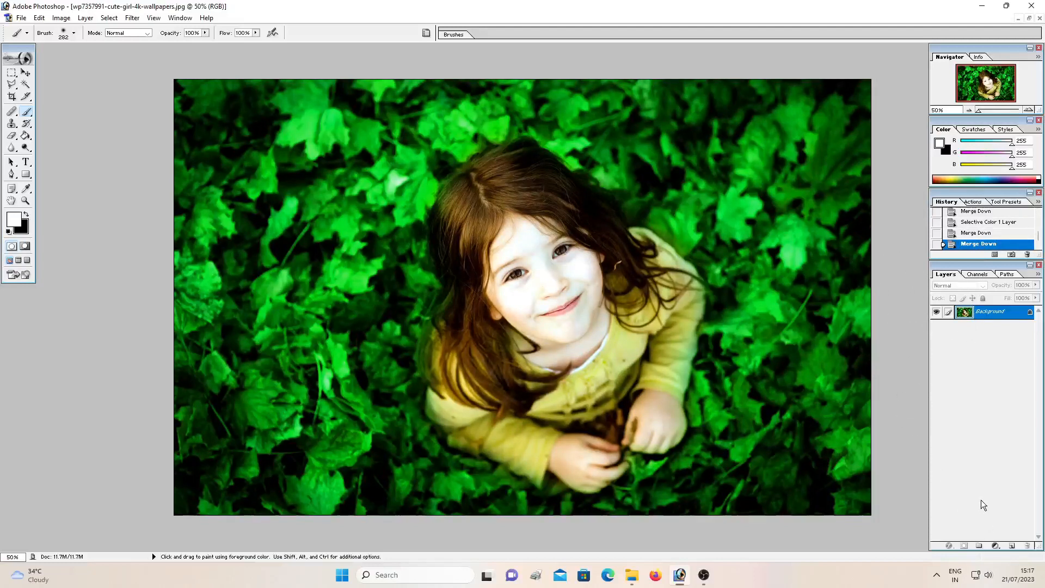
{"action": "left_click", "coordinate": [703, 576]}
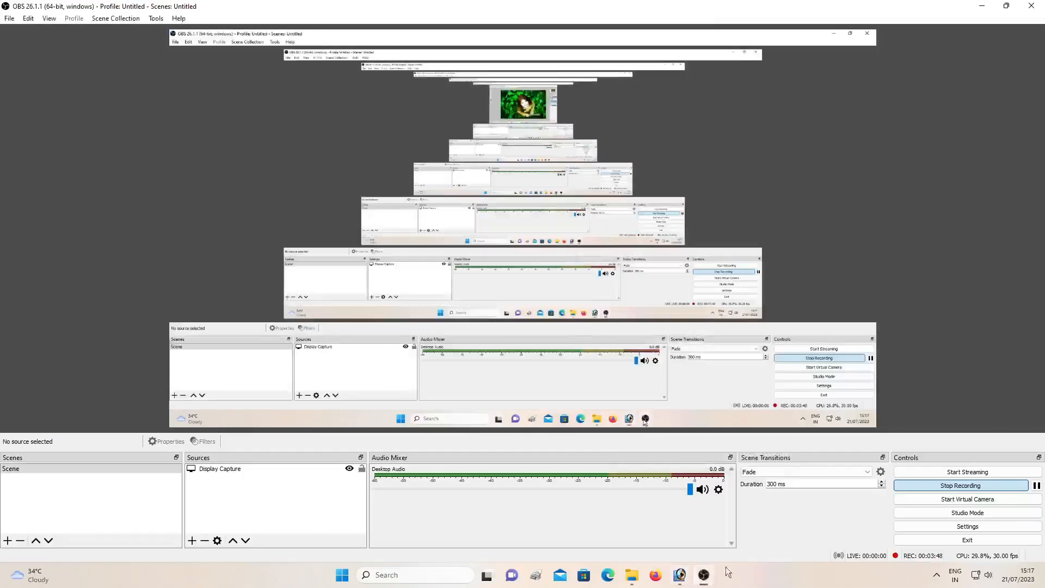